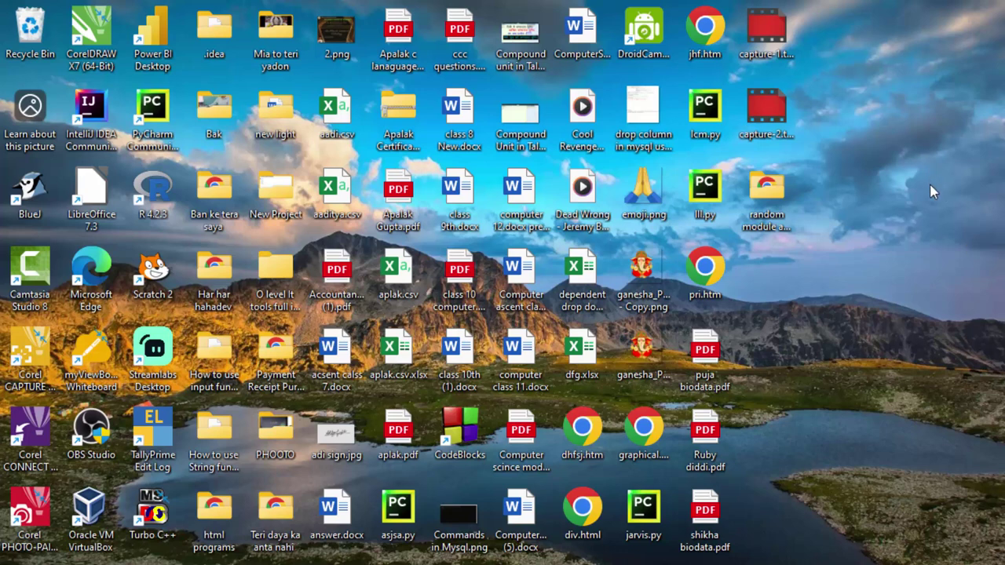
# Refresh the desktop and search the Start menu for 'access'
pyautogui.rightClick(935, 228)
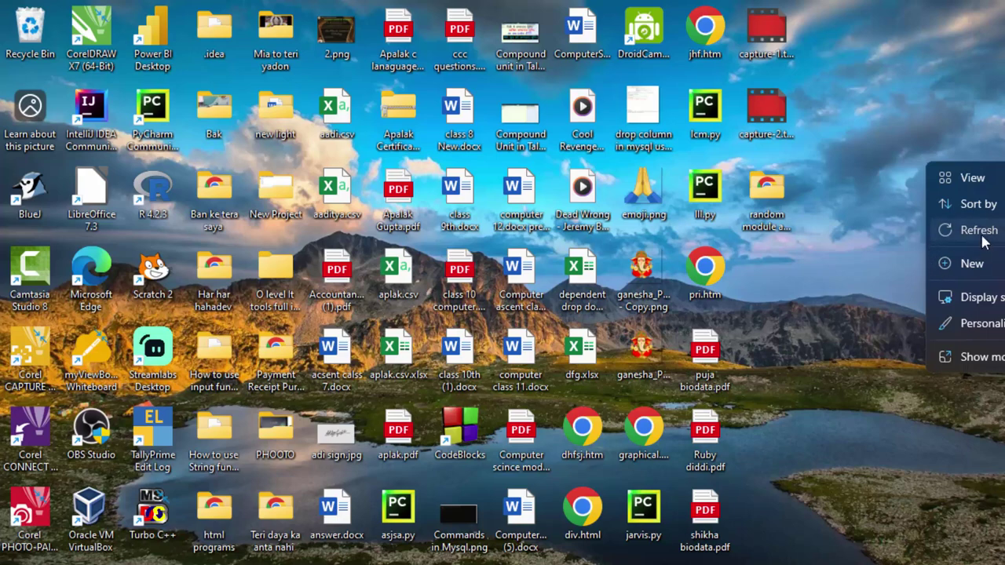
pyautogui.click(954, 227)
pyautogui.press('super')
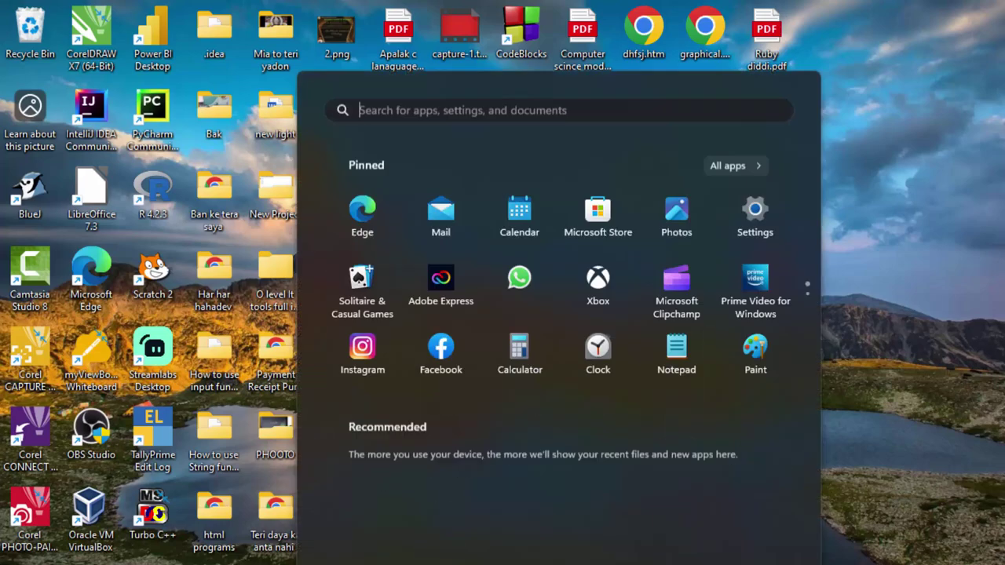
pyautogui.write('acce')
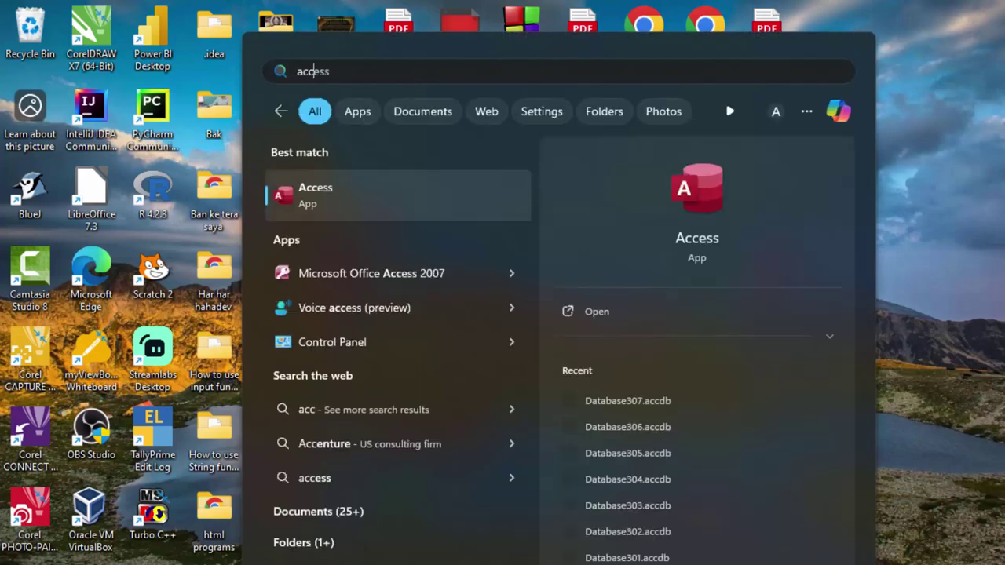
pyautogui.write('ss')
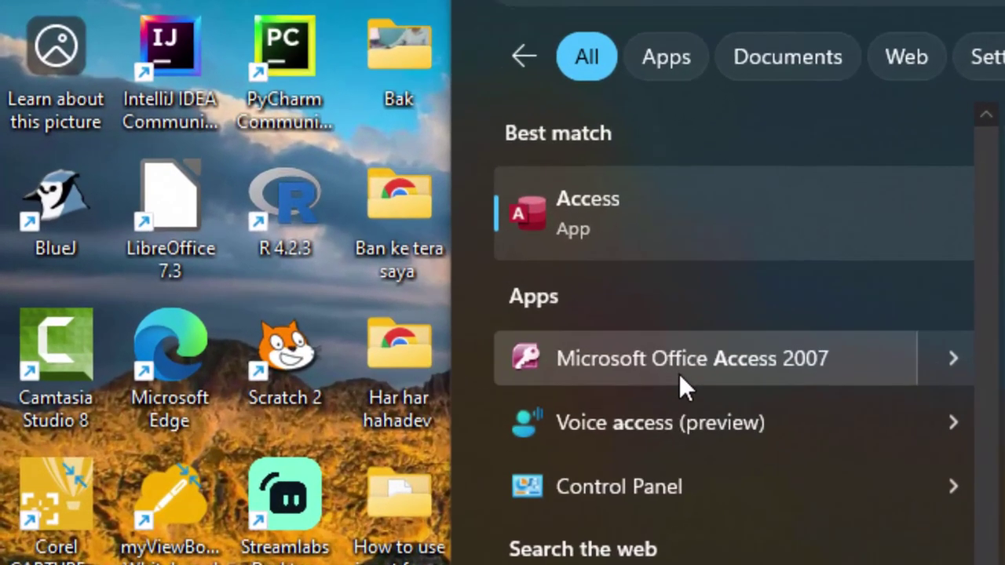
# Launch Access 2007 and create the blank database Database310
pyautogui.click(385, 287)
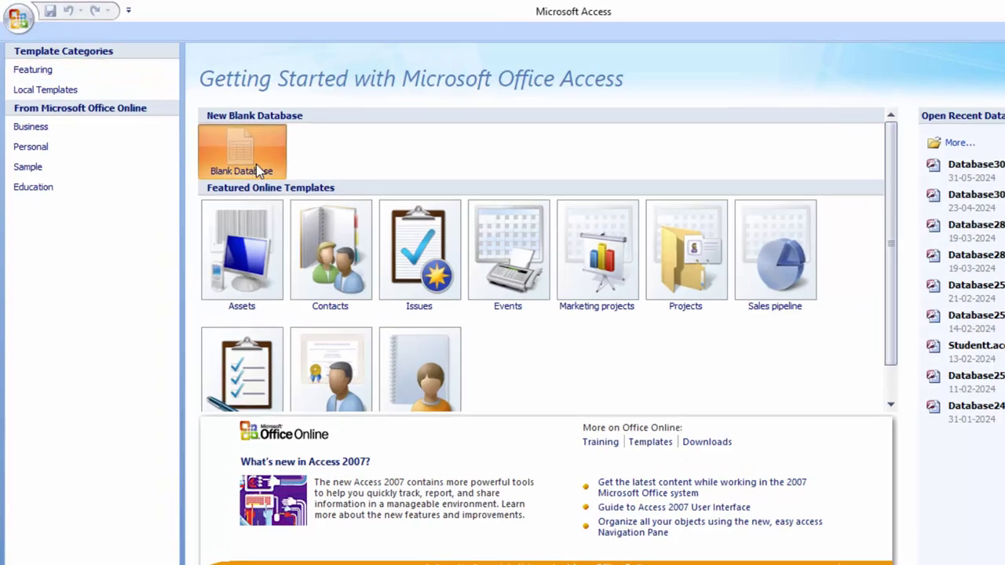
pyautogui.click(236, 149)
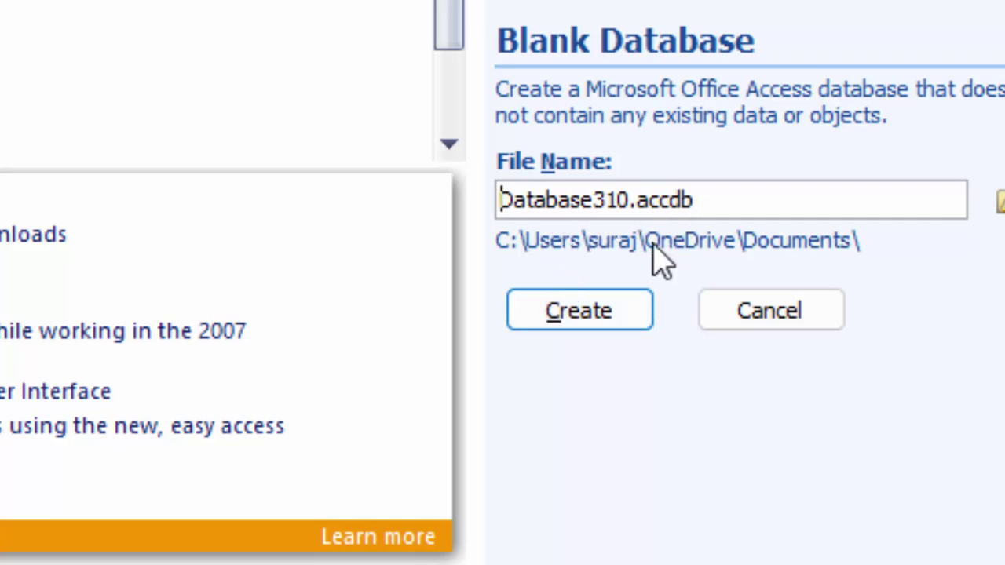
pyautogui.click(603, 308)
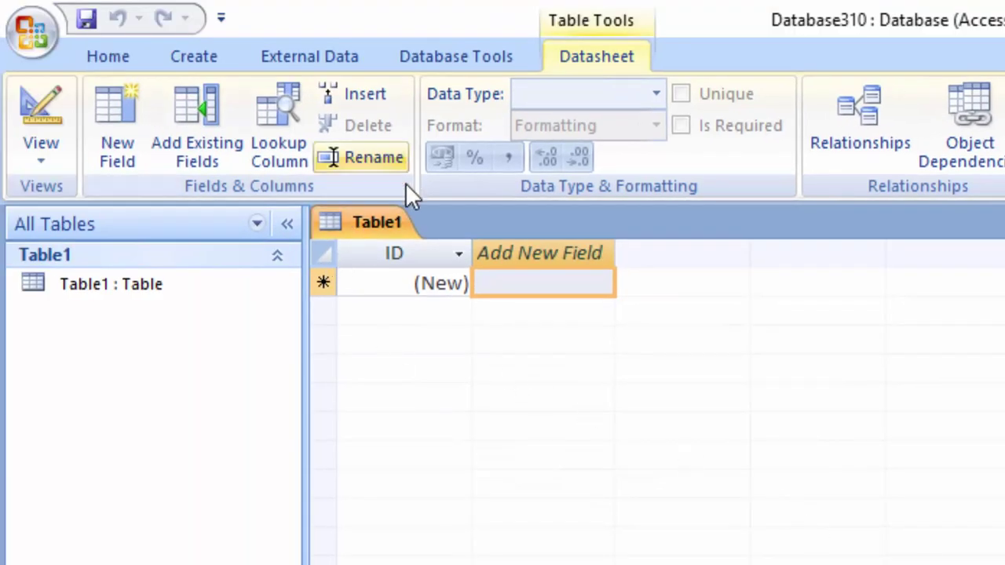
# Close Table1 and open a new Query1 in SQL view without adding any tables
pyautogui.rightClick(385, 229)
pyautogui.click(448, 267)
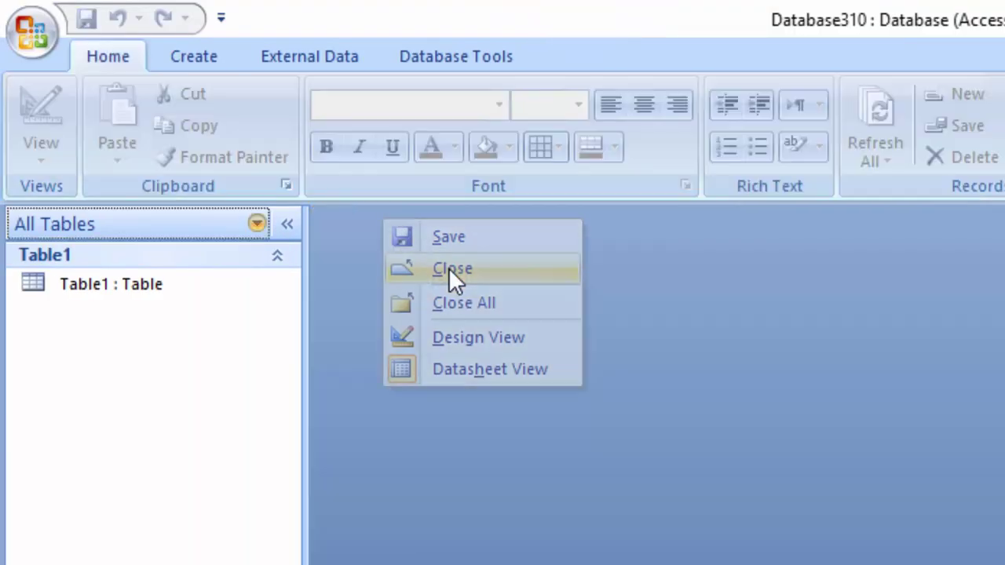
pyautogui.click(199, 58)
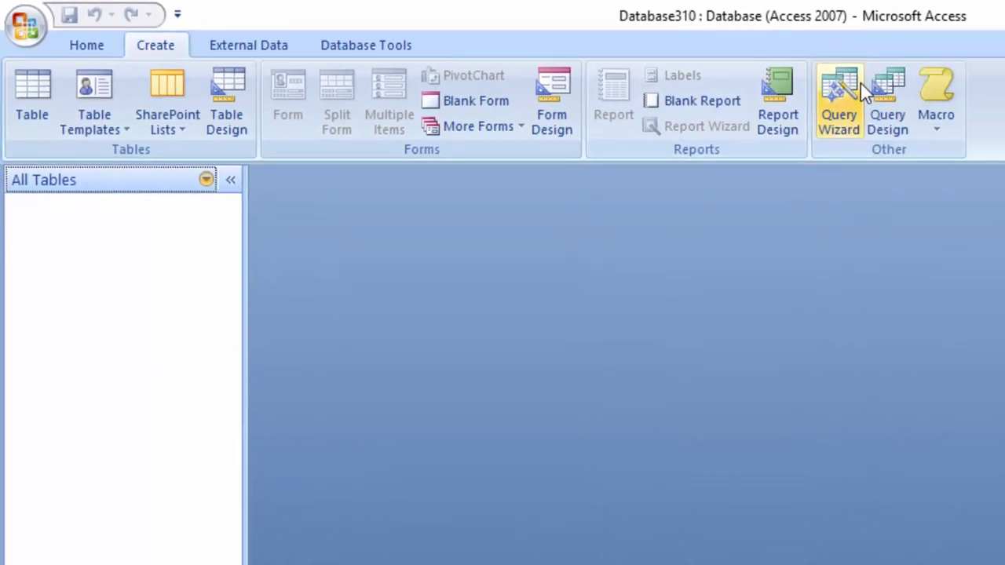
pyautogui.click(875, 88)
pyautogui.moveTo(770, 485); pyautogui.dragTo(618, 181)
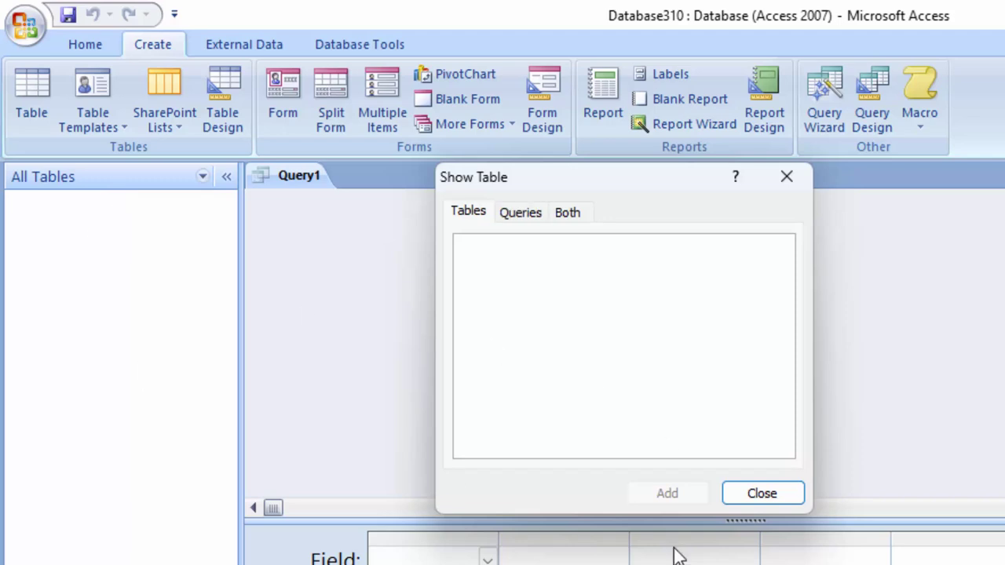
pyautogui.click(788, 496)
pyautogui.click(52, 85)
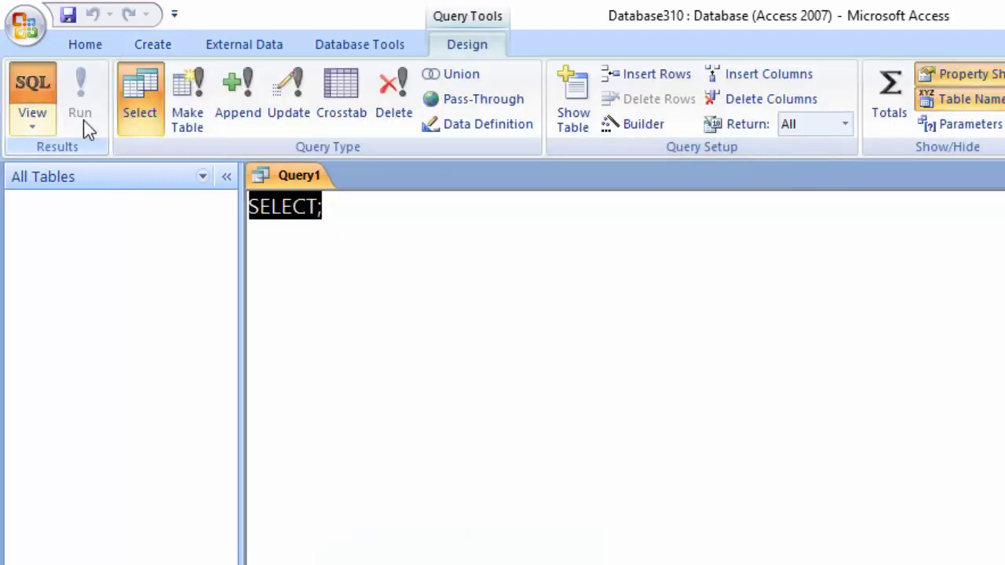
pyautogui.click(383, 220)
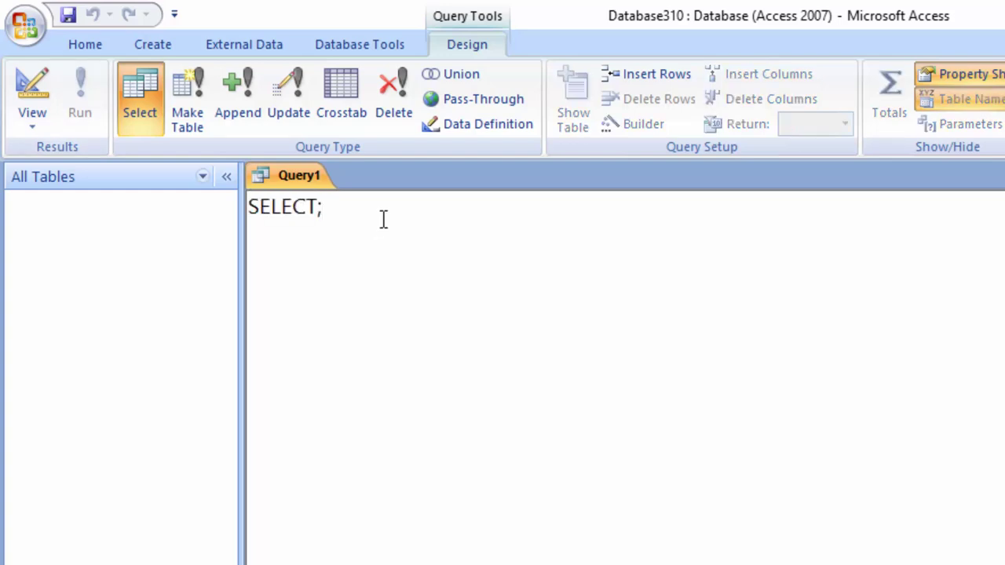
# Write SELECT replace("Hello we are learning Database software Ms Access")as Mystring; as the SQL
pyautogui.press('BackSpace')
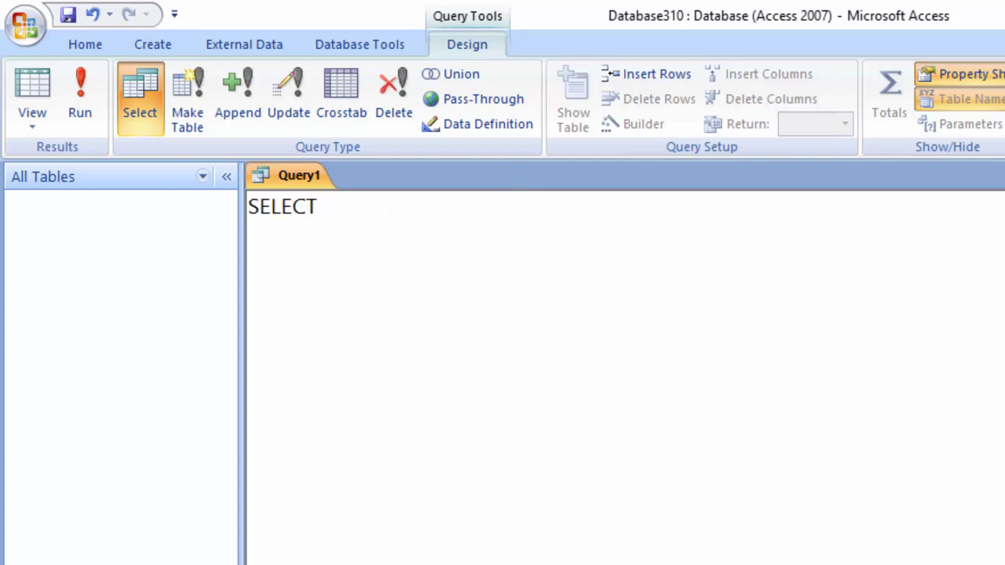
pyautogui.write('re')
pyautogui.write('place')
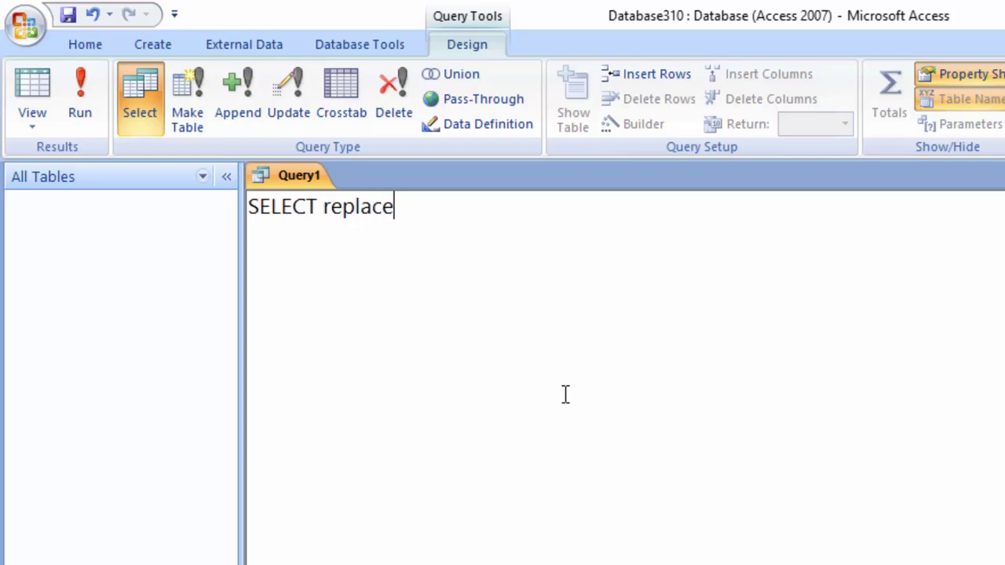
pyautogui.write('(')
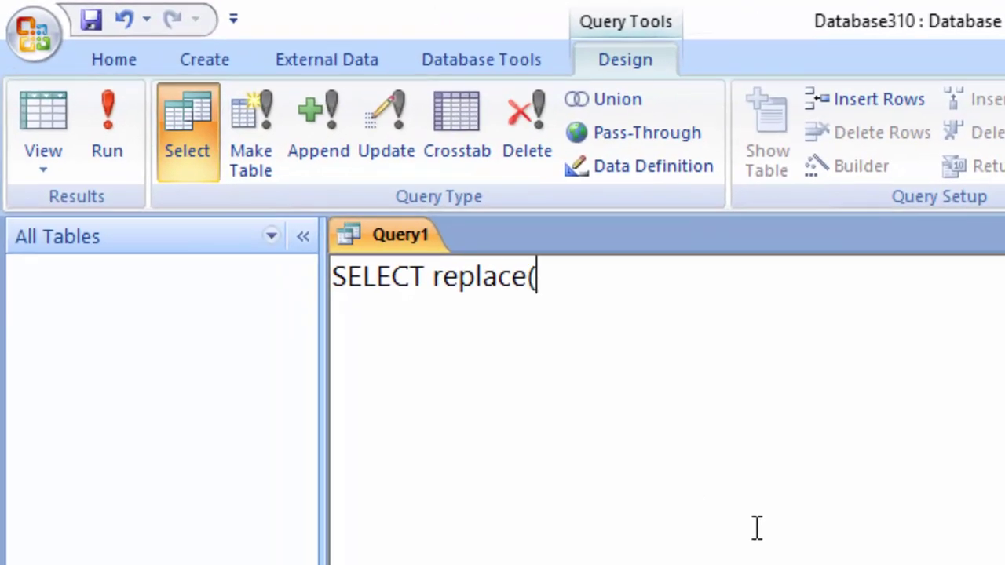
pyautogui.write('"H')
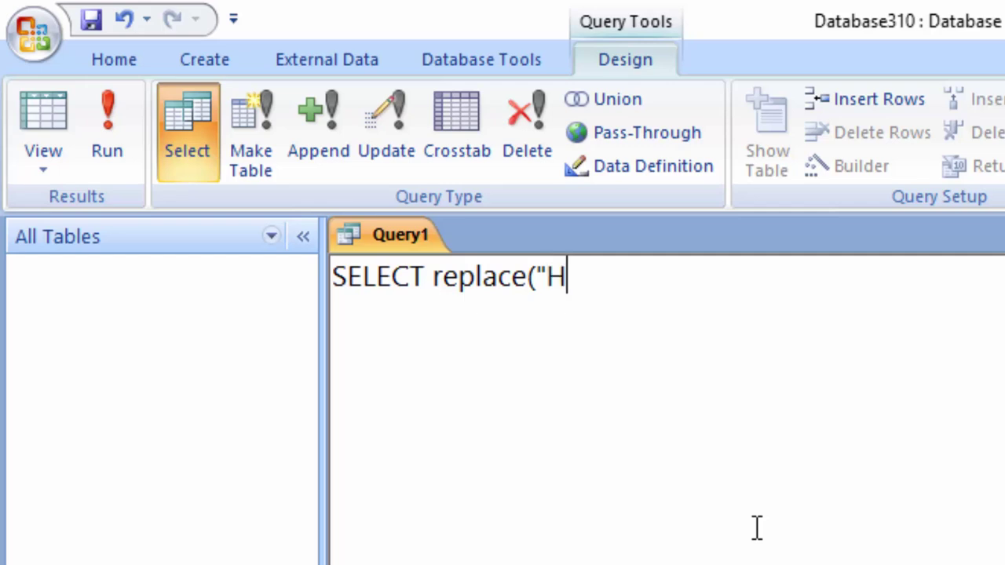
pyautogui.write('ello we')
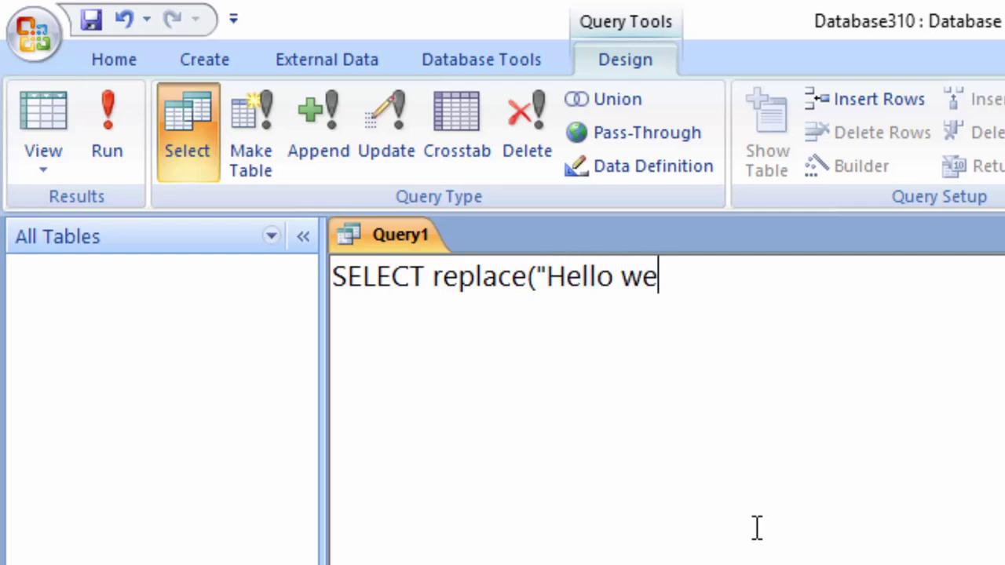
pyautogui.write(' are le')
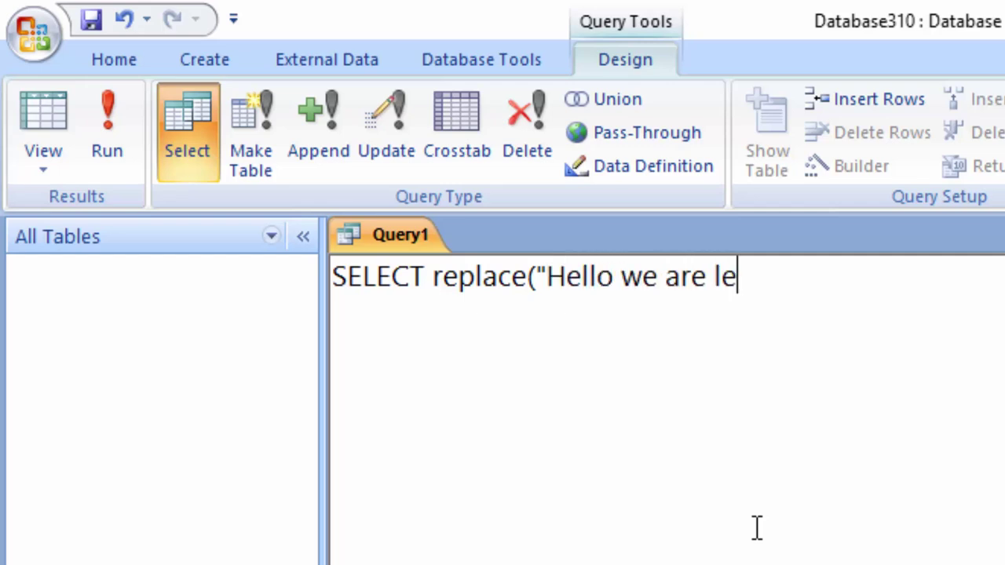
pyautogui.write('ar')
pyautogui.write('n')
pyautogui.write('i')
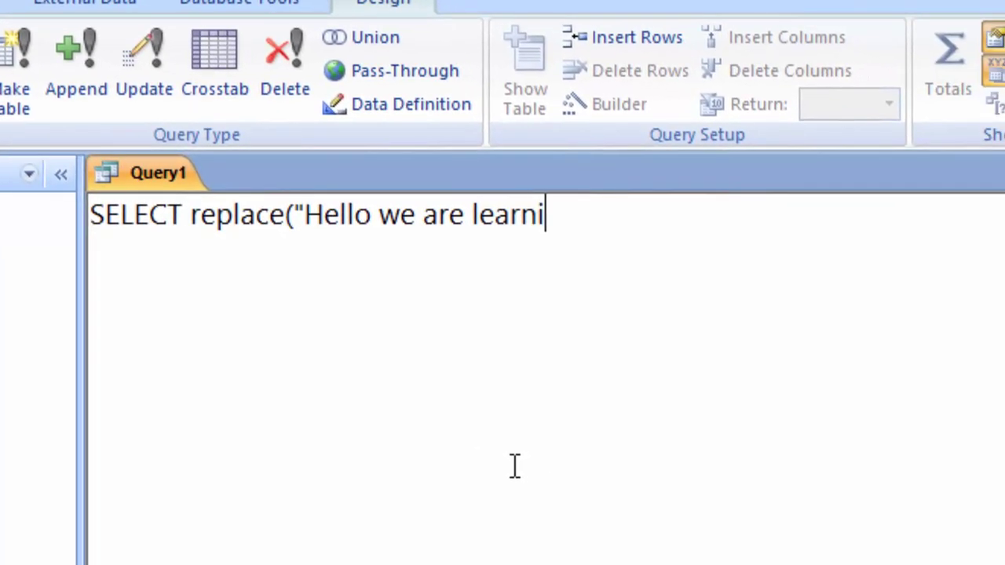
pyautogui.write('ng ')
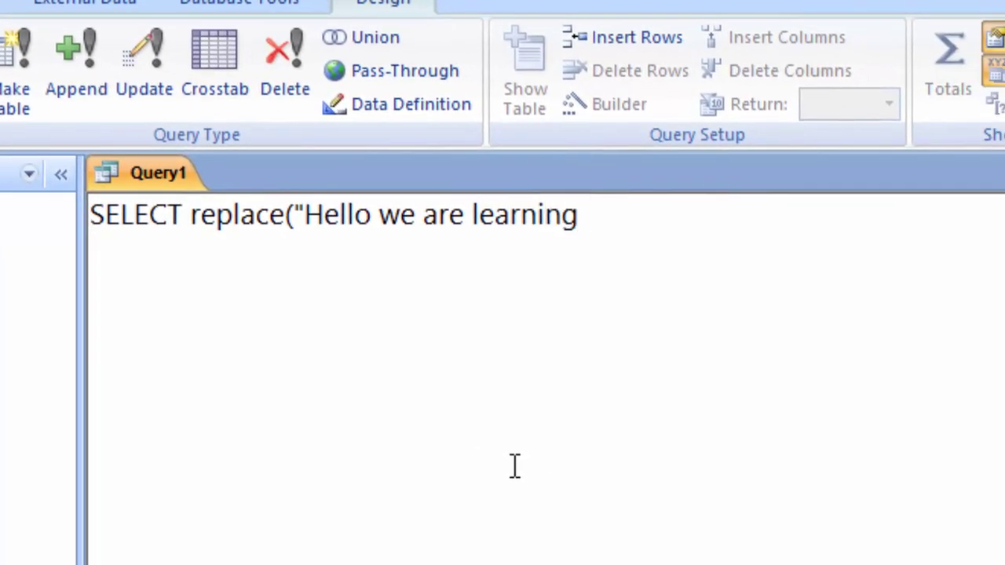
pyautogui.write('Dt')
pyautogui.press('BackSpace')
pyautogui.write('ataba')
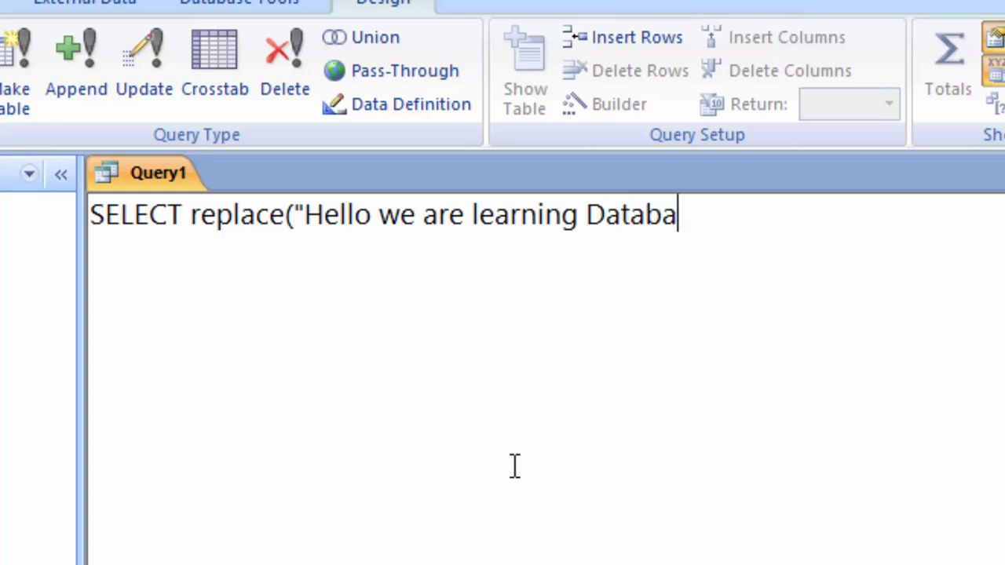
pyautogui.write('se')
pyautogui.write(' software ')
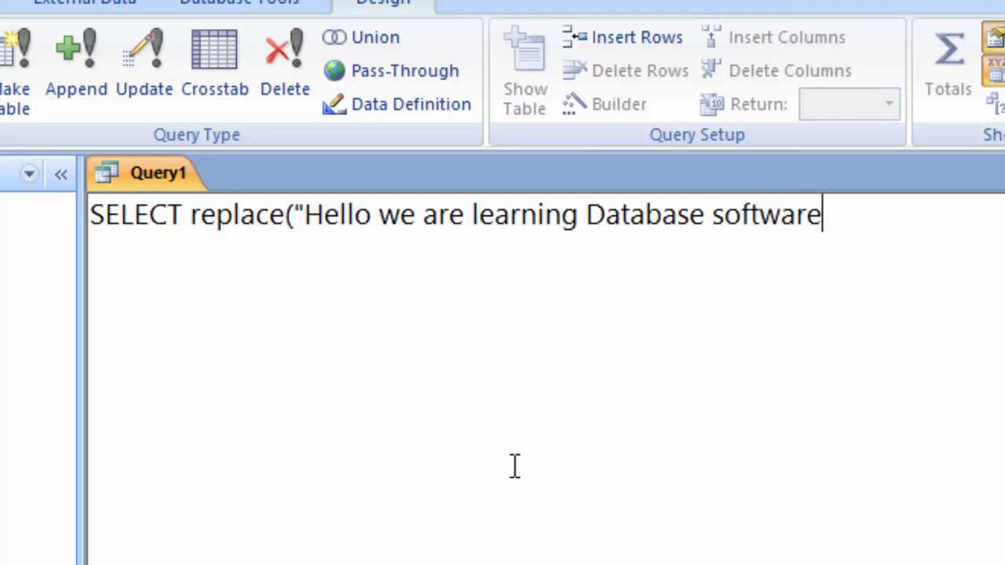
pyautogui.write('Ms Ac')
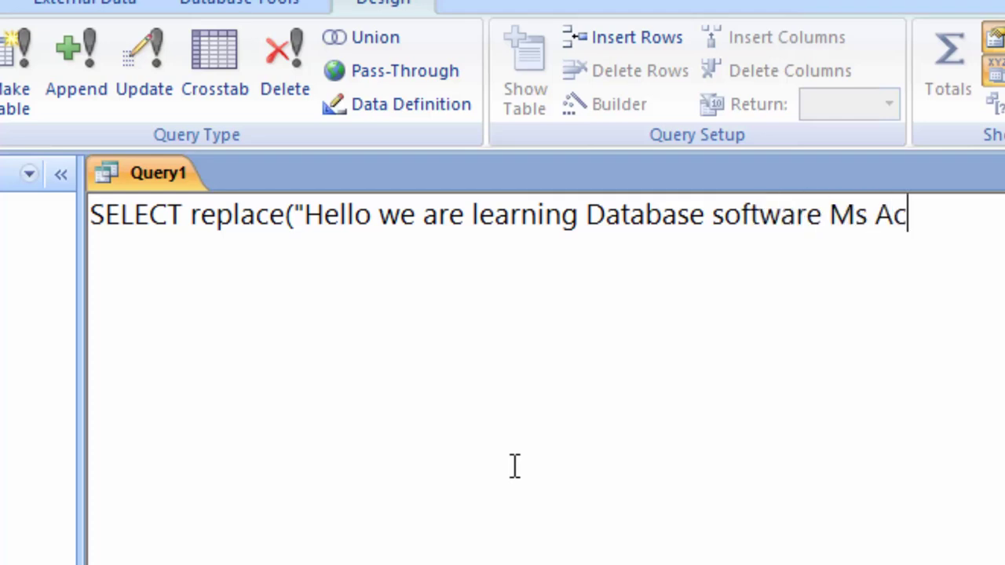
pyautogui.write('cess')
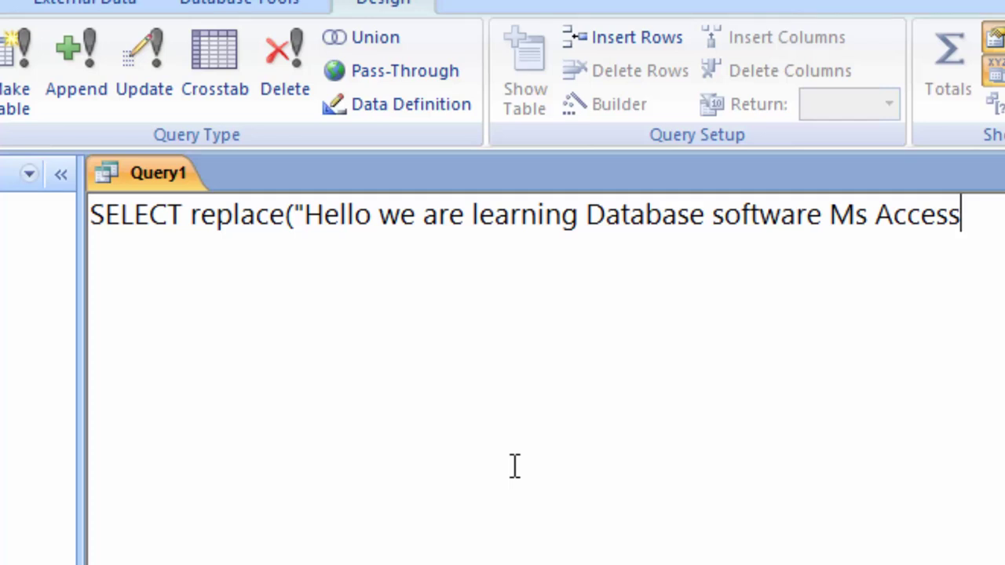
pyautogui.write('")a')
pyautogui.write('s')
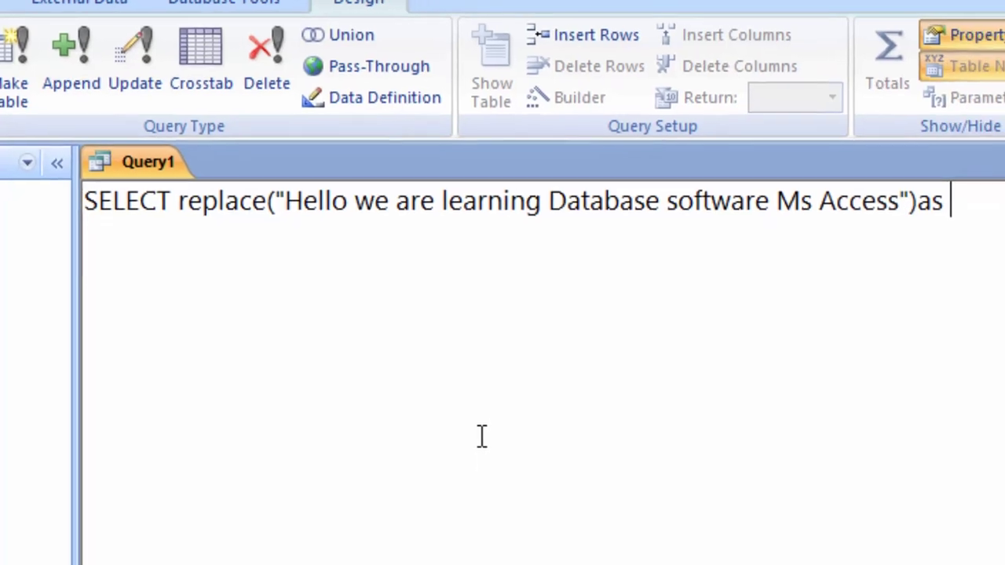
pyautogui.write(' Mystri')
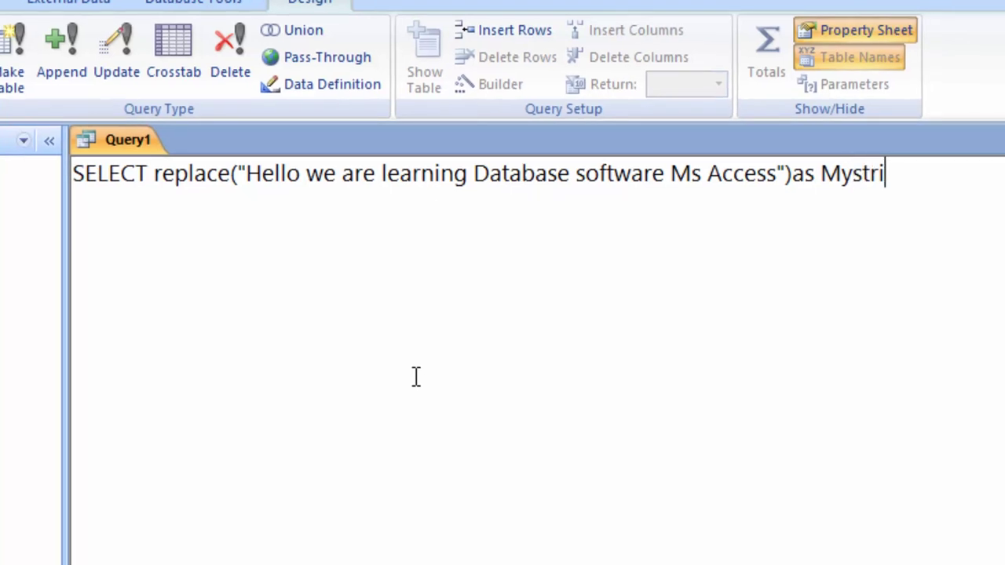
pyautogui.write('ng')
pyautogui.write(';')
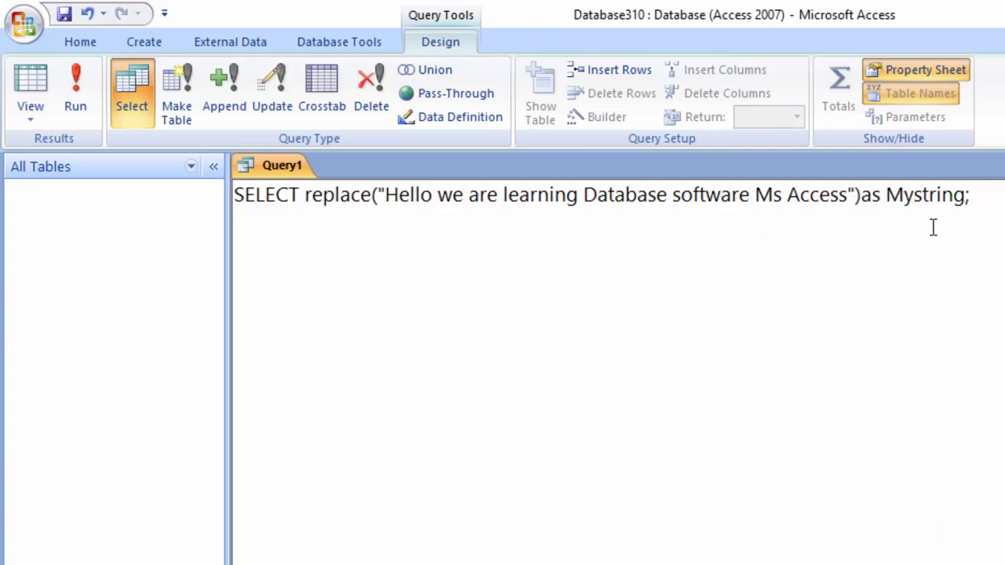
# Add the arguments ,"e","z" to replace() and select the whole SQL statement
pyautogui.write(',"')
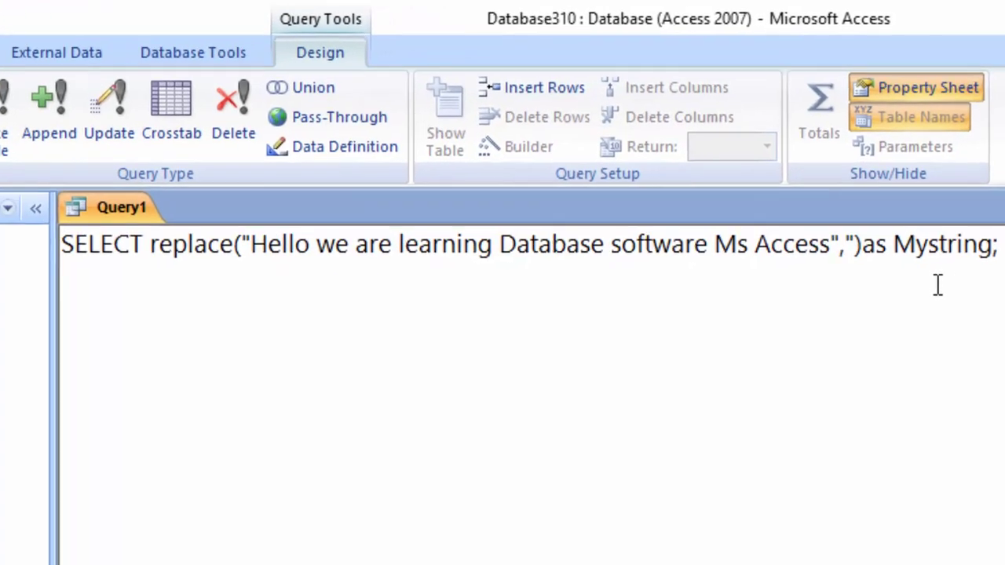
pyautogui.write('e"')
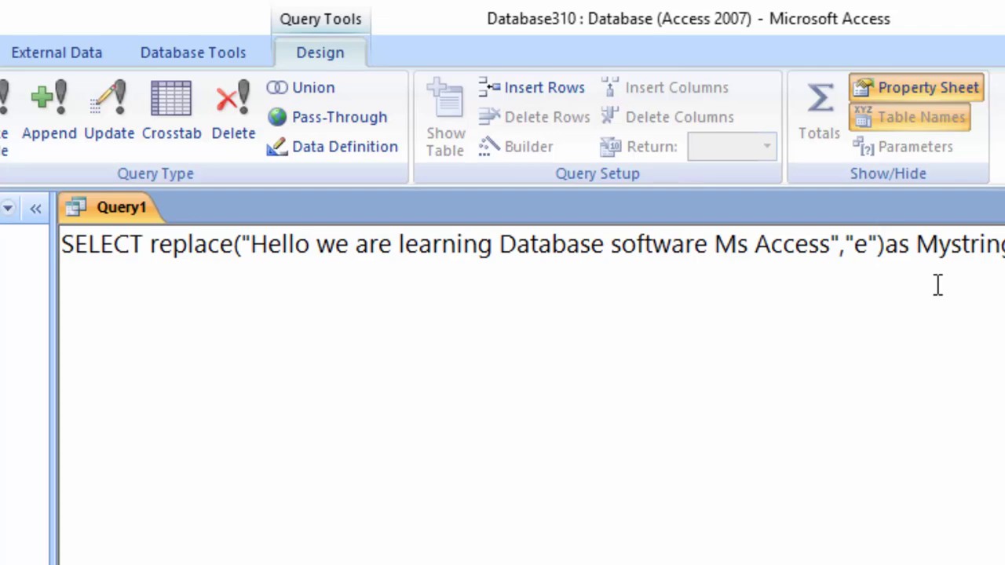
pyautogui.write(',"')
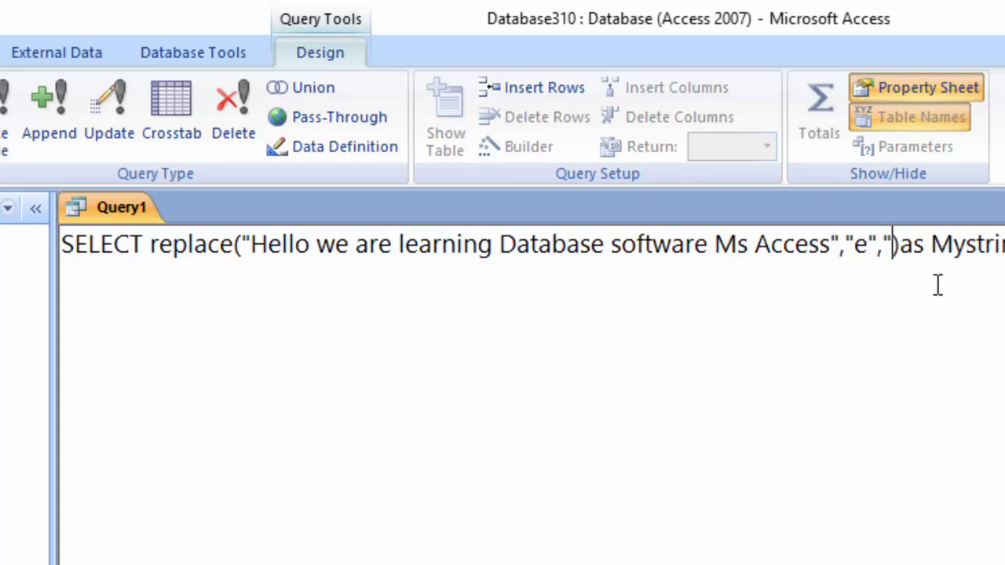
pyautogui.write('z"')
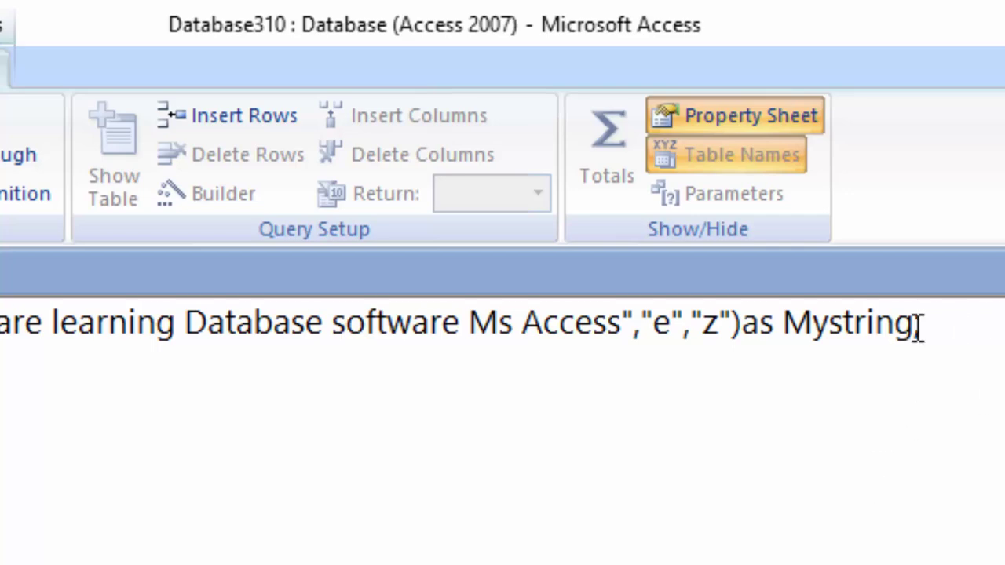
pyautogui.moveTo(919, 330); pyautogui.dragTo(4, 329)
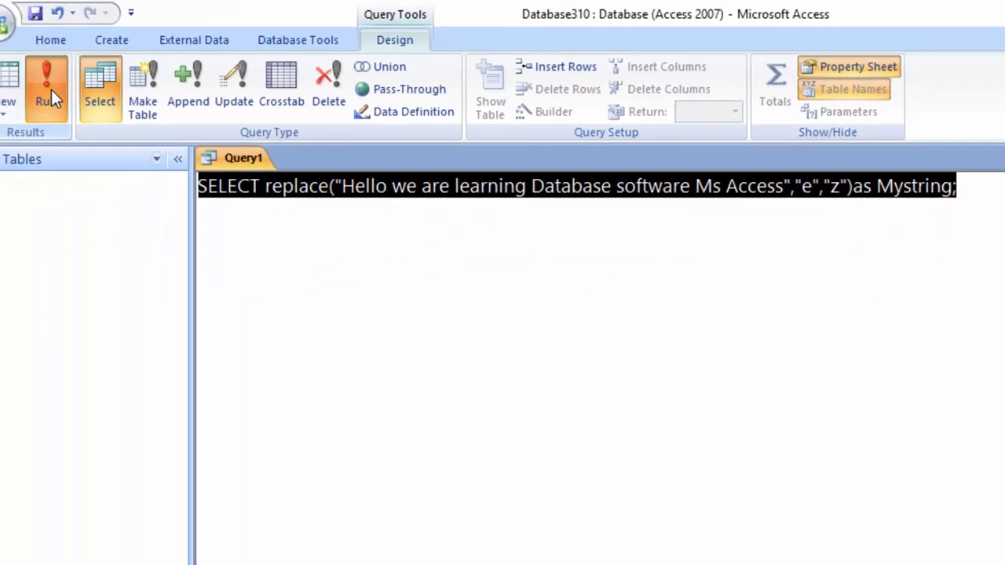
# Run the query and widen the Mystring column to show the full result
pyautogui.click(47, 84)
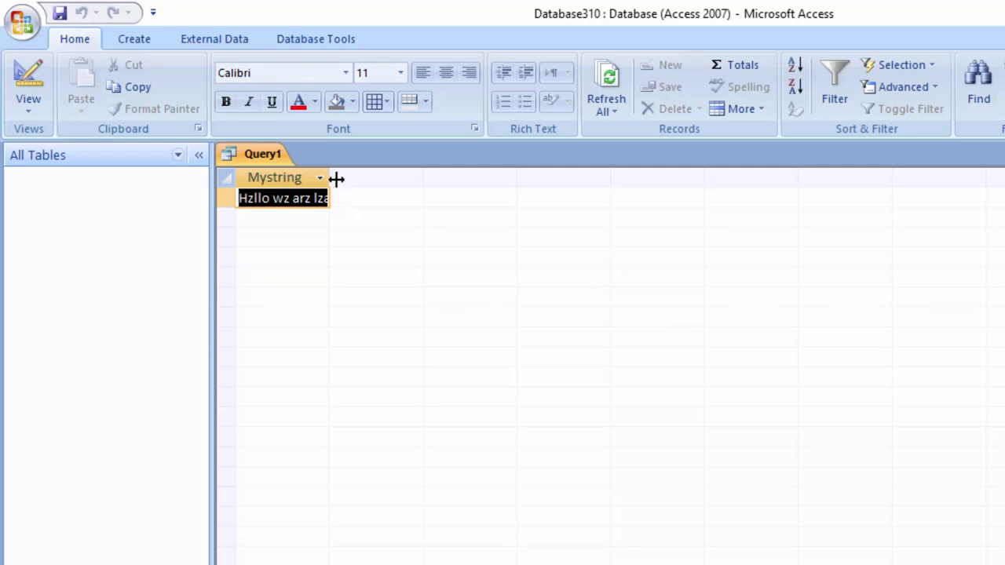
pyautogui.moveTo(330, 178)
pyautogui.mouseDown()
pyautogui.moveTo(394, 227)
pyautogui.moveTo(457, 235)
pyautogui.mouseUp()
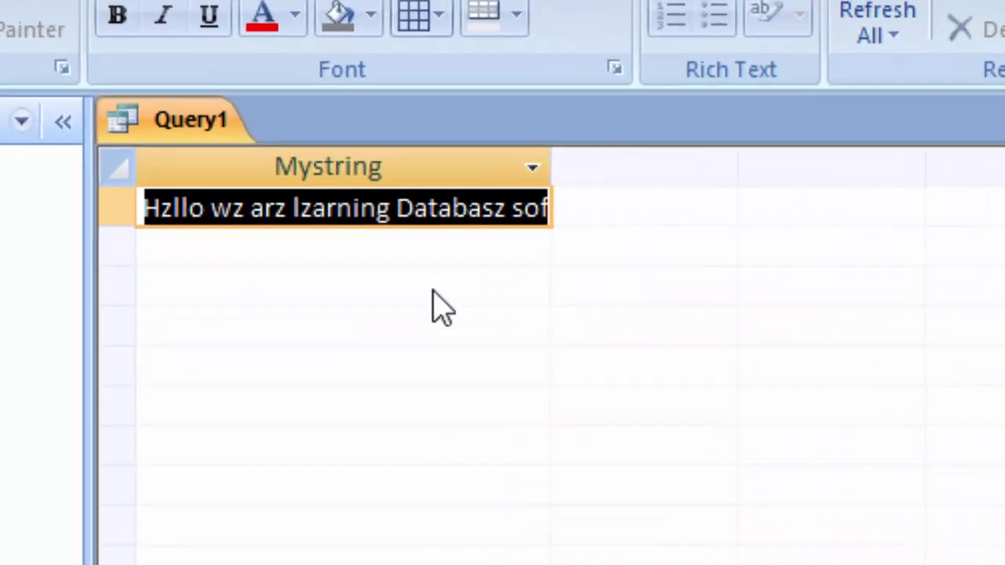
pyautogui.moveTo(584, 161); pyautogui.dragTo(988, 330)
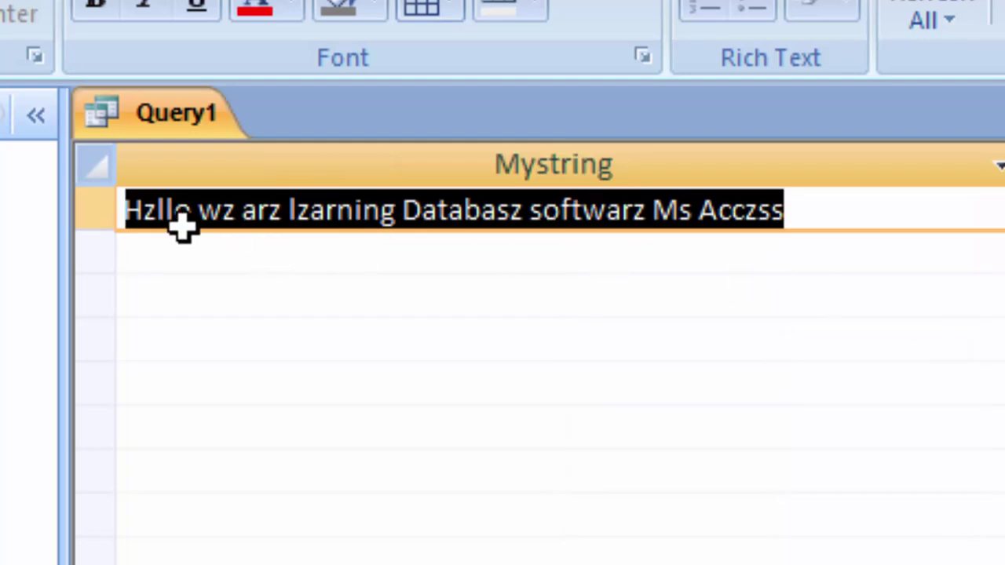
# Point out each z replacing an e in "Hzllo wz arz lzarning Databasz softwarz Ms Acczss"
pyautogui.click(158, 210)
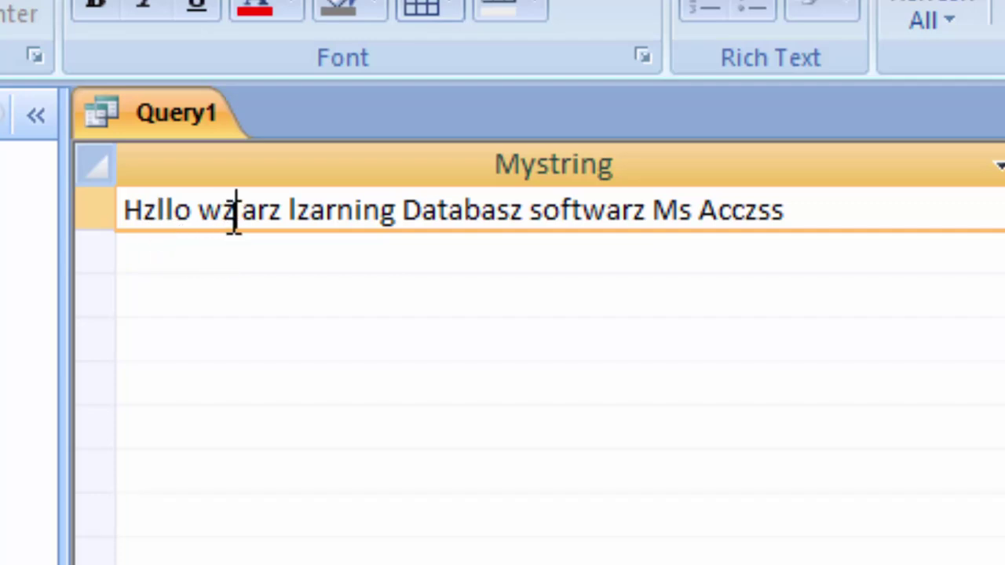
pyautogui.moveTo(235, 224); pyautogui.dragTo(224, 219)
pyautogui.moveTo(286, 210); pyautogui.dragTo(269, 210)
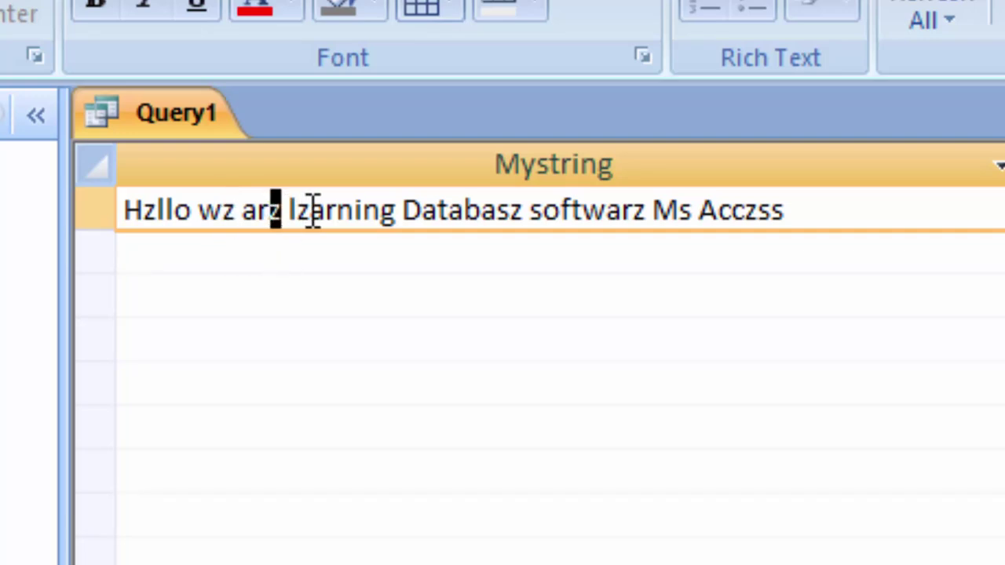
pyautogui.click(304, 210)
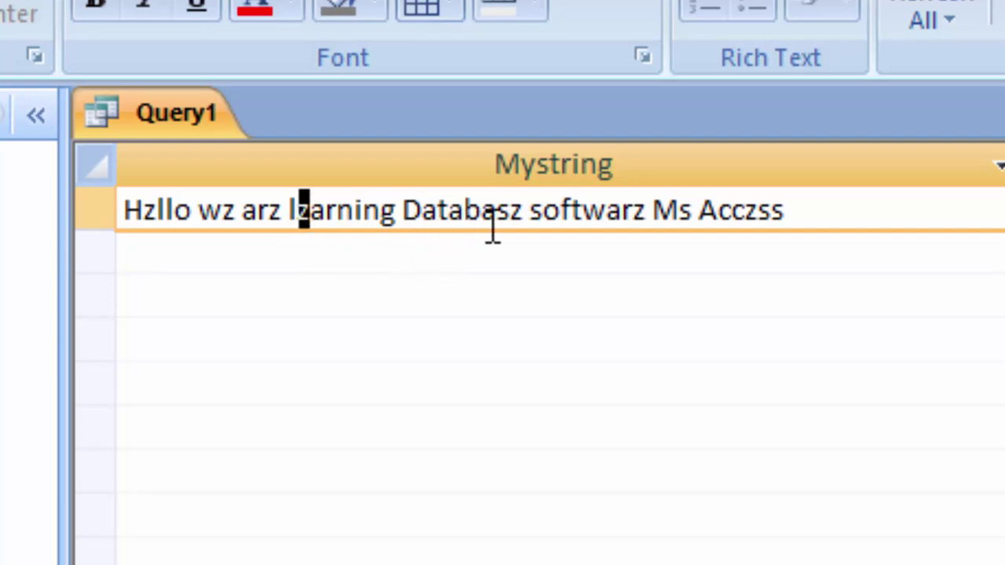
pyautogui.click(524, 212)
pyautogui.click(512, 214)
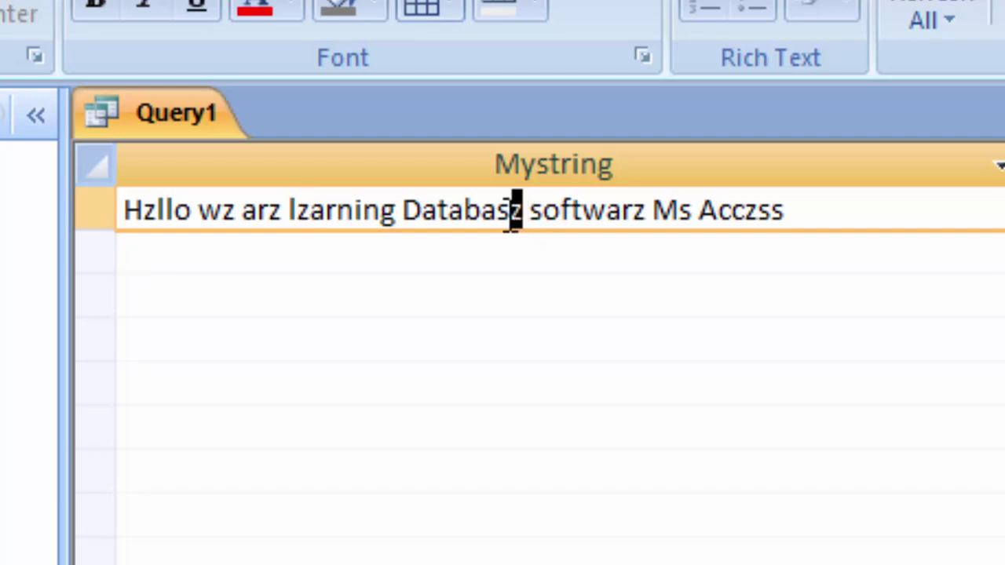
pyautogui.click(640, 210)
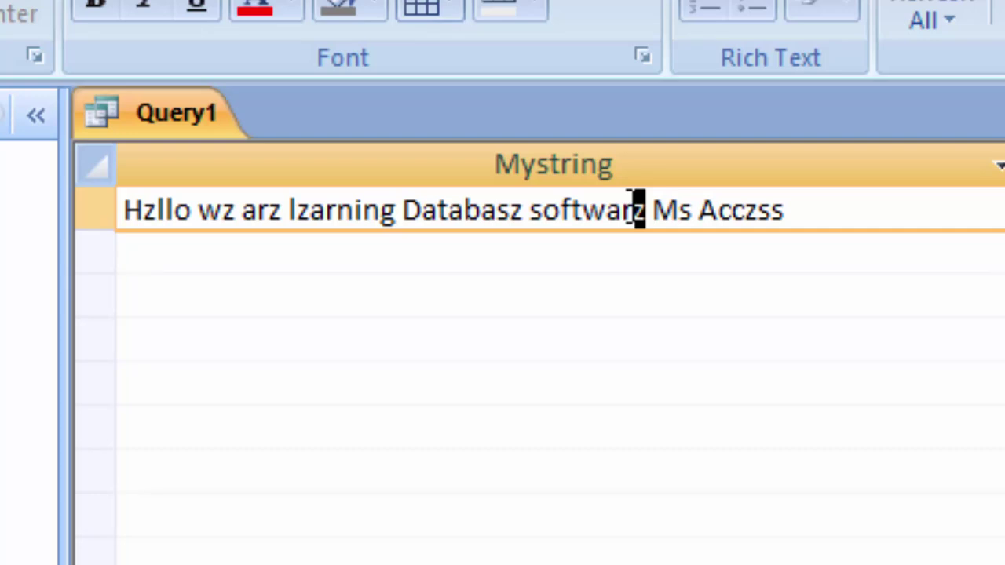
pyautogui.click(750, 214)
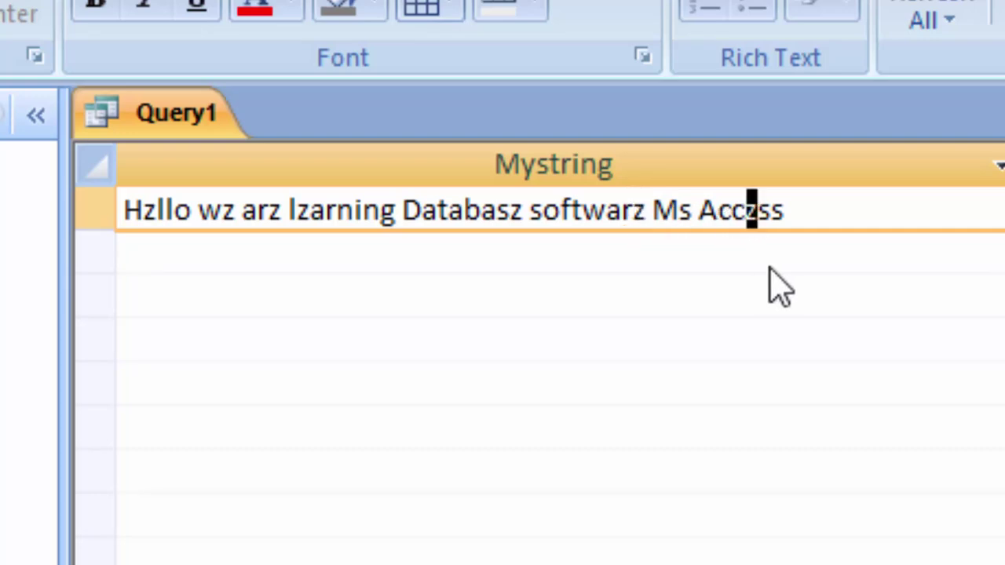